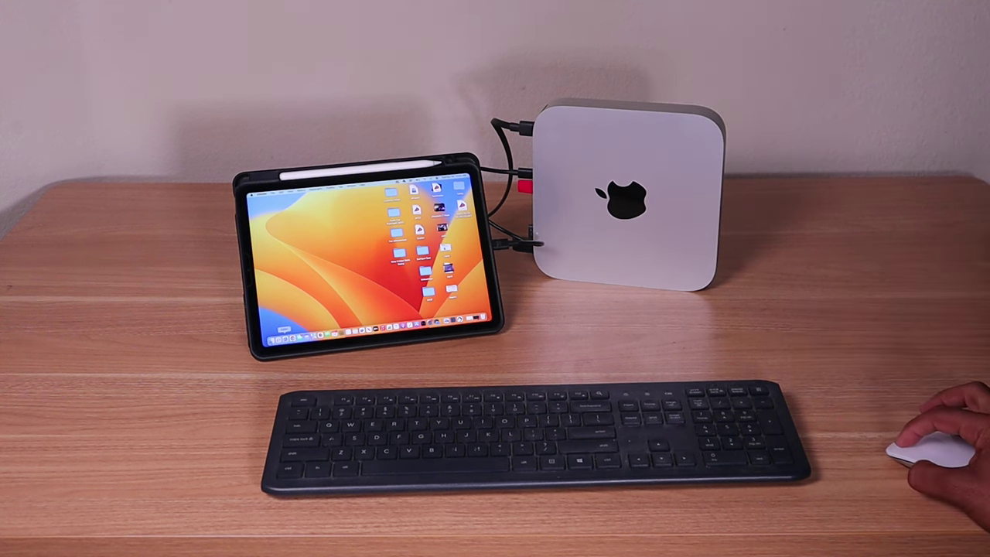
pyautogui.click(285, 338)
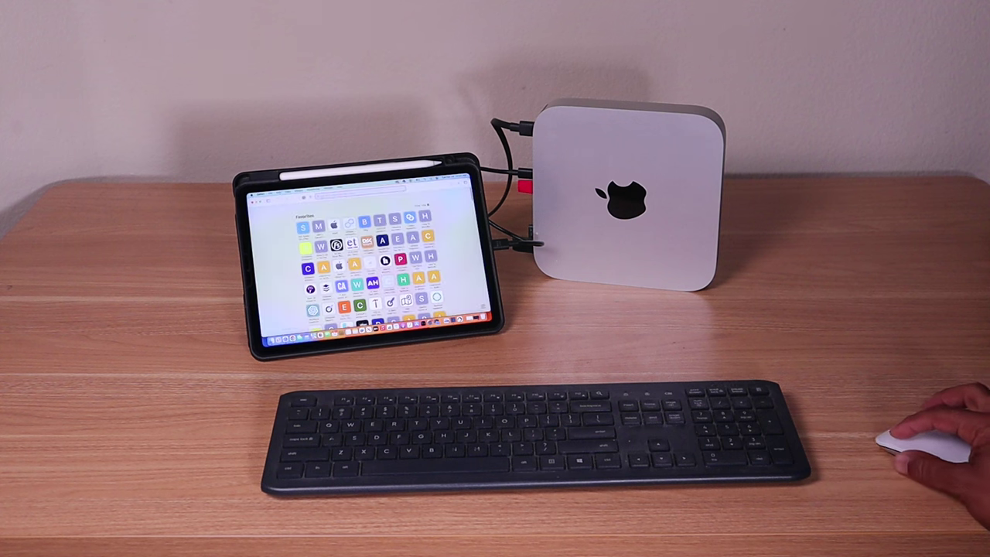
pyautogui.click(318, 226)
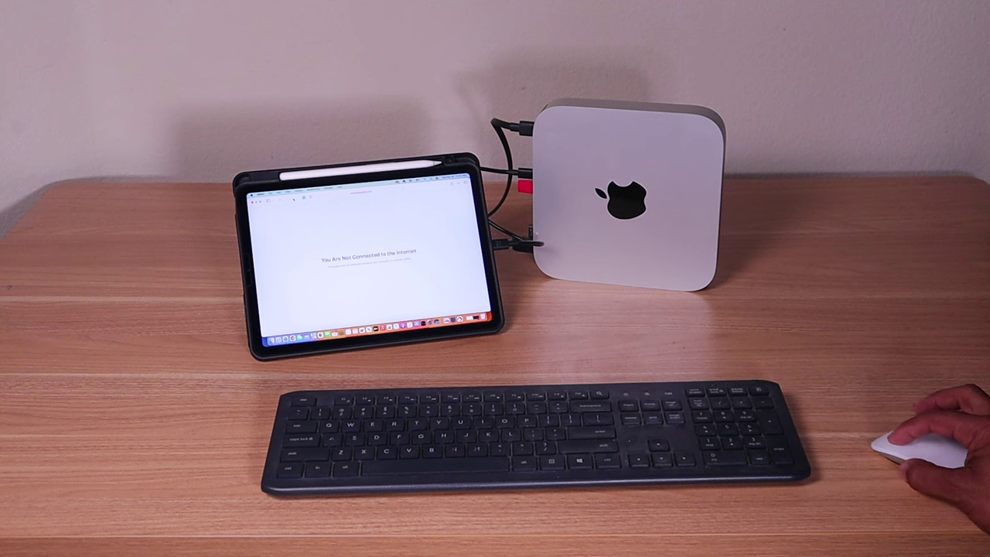
pyautogui.press('ctrl+super+f')
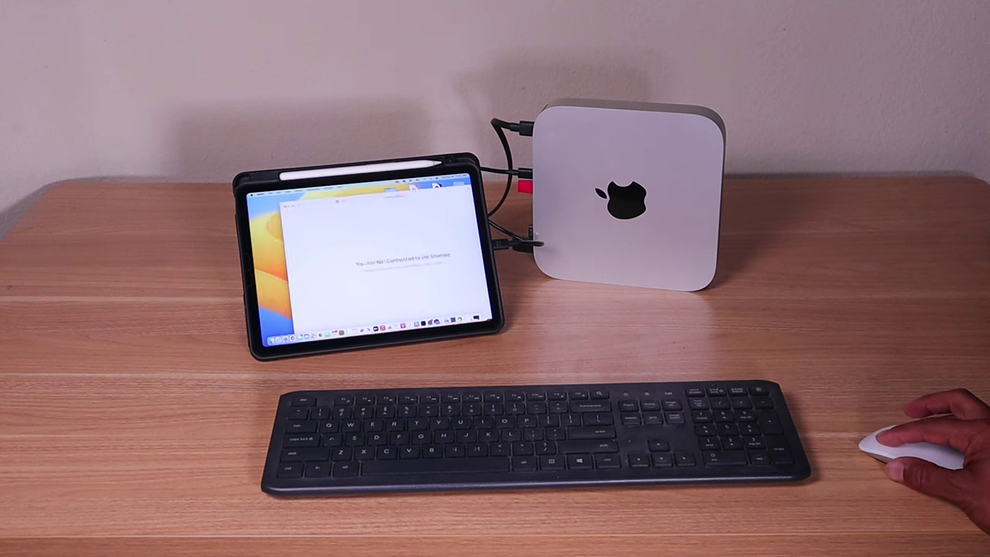
pyautogui.press('ctrl+super+f')
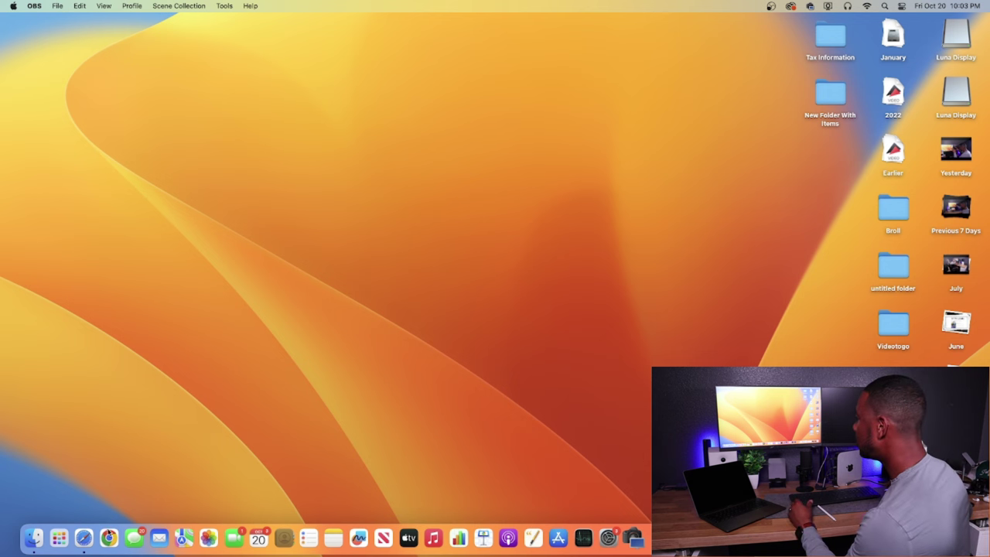
# Step: Open Safari and load the app downloads page on astropad.com
pyautogui.click(84, 538)
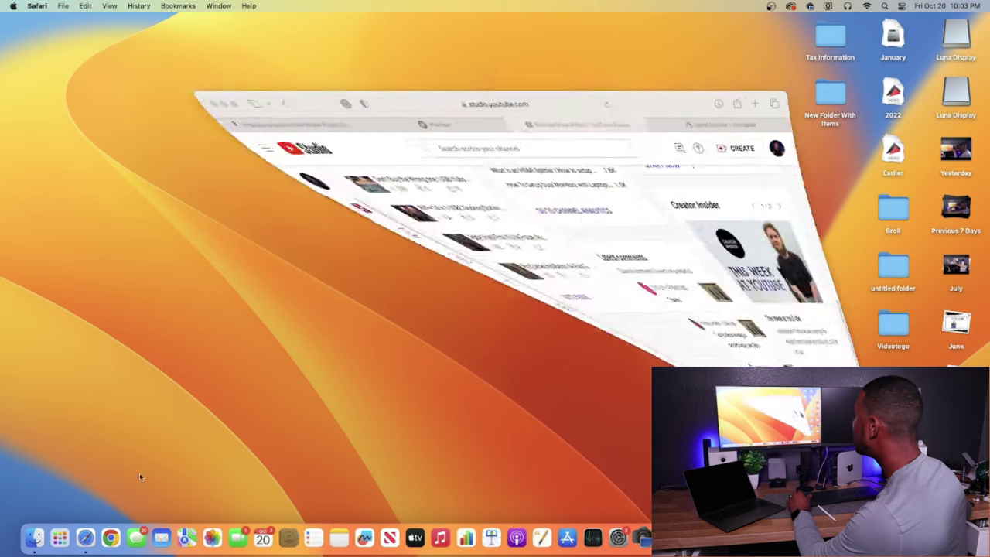
pyautogui.click(470, 56)
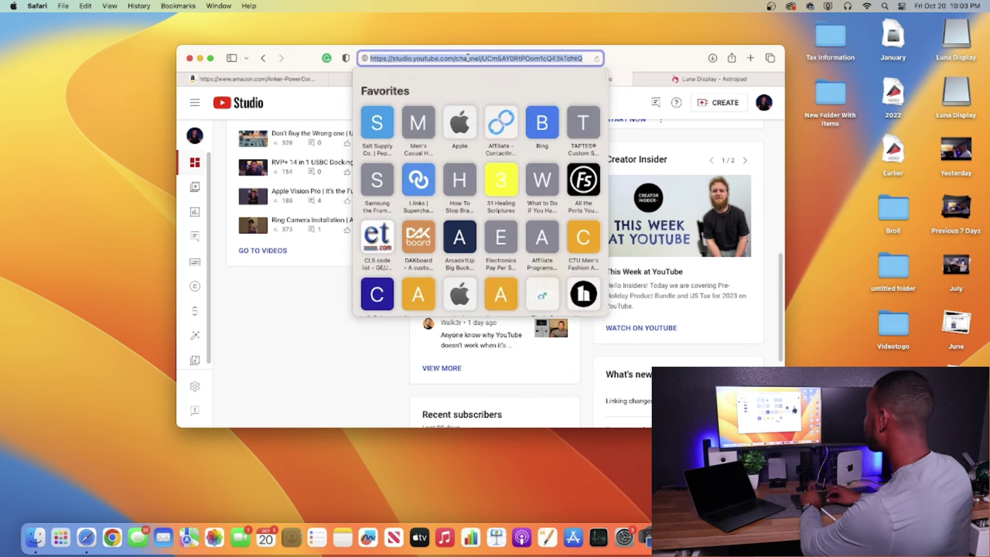
pyautogui.press('BackSpace')
pyautogui.write('ast')
pyautogui.press('BackSpace')
pyautogui.press('BackSpace')
pyautogui.press('BackSpace')
pyautogui.press('BackSpace')
pyautogui.write('ast')
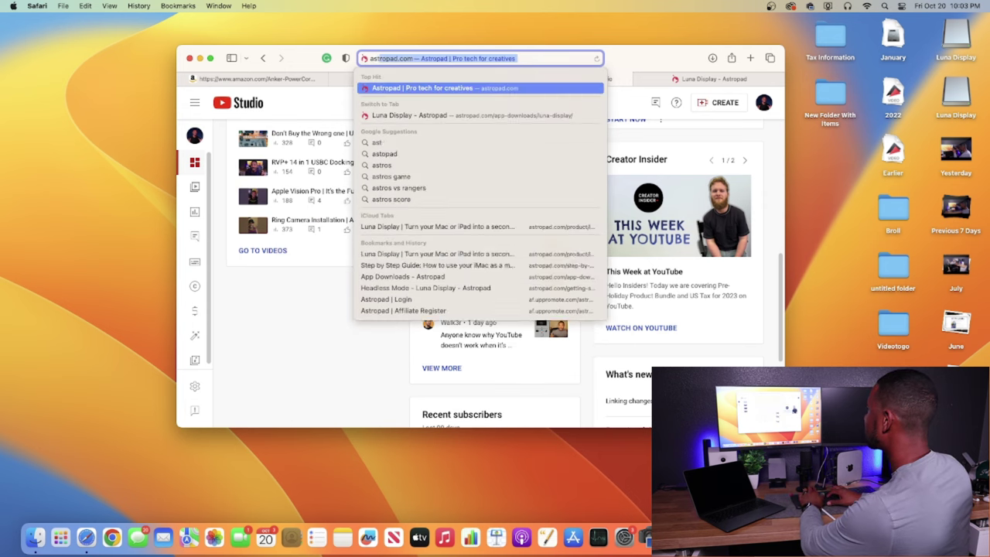
pyautogui.write('ropa')
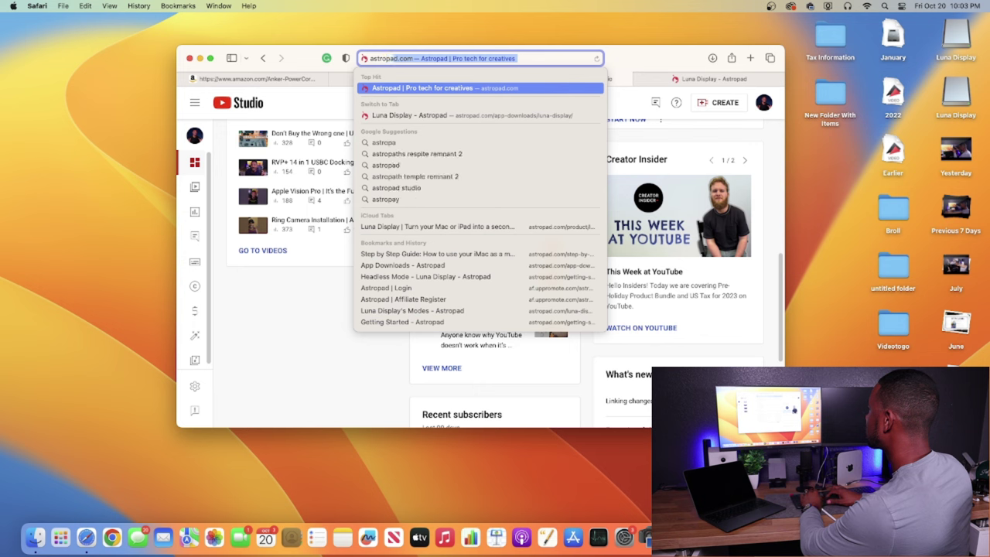
pyautogui.write('d.com/')
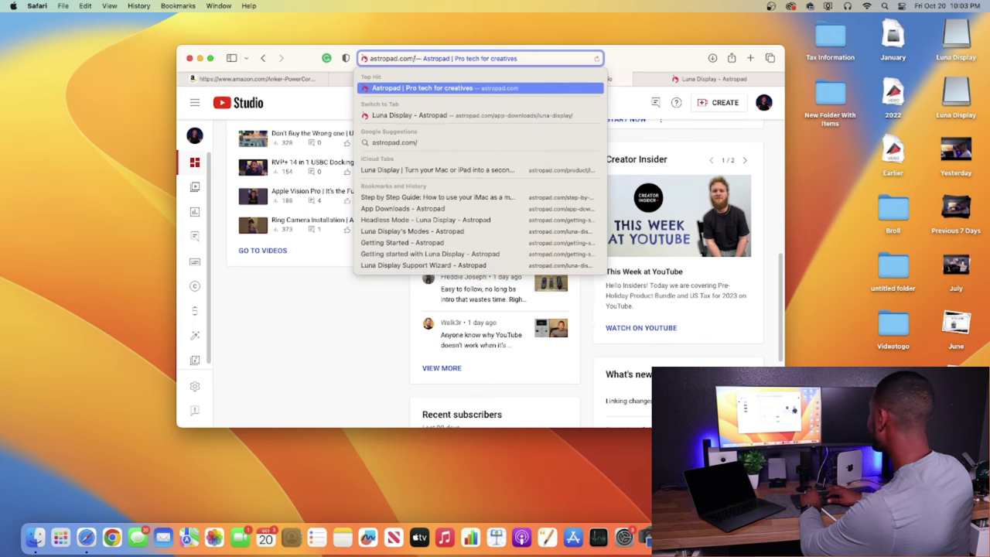
pyautogui.write('down')
pyautogui.press('Return')
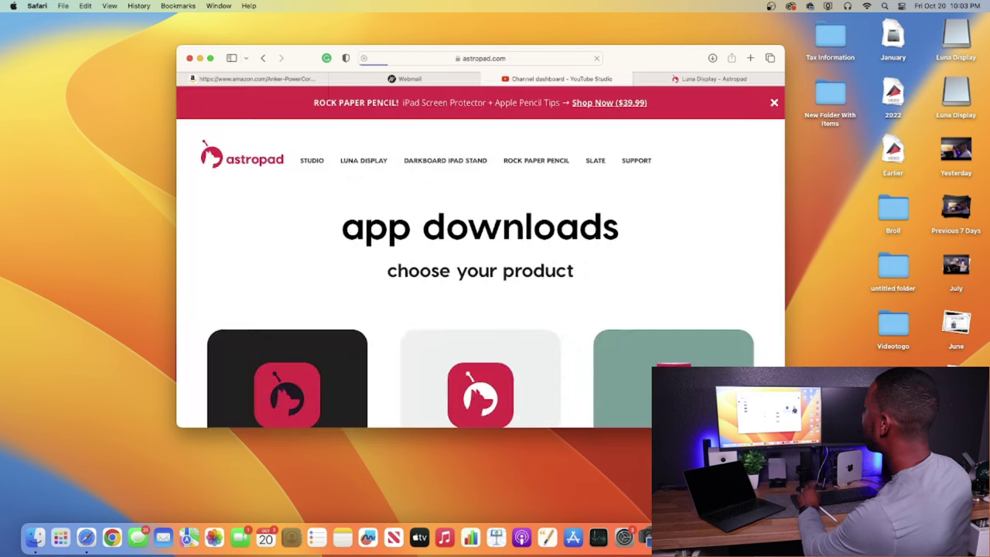
# Step: Choose Luna Display as the product and continue to its app downloads page
pyautogui.scroll(-5, 474, 135)
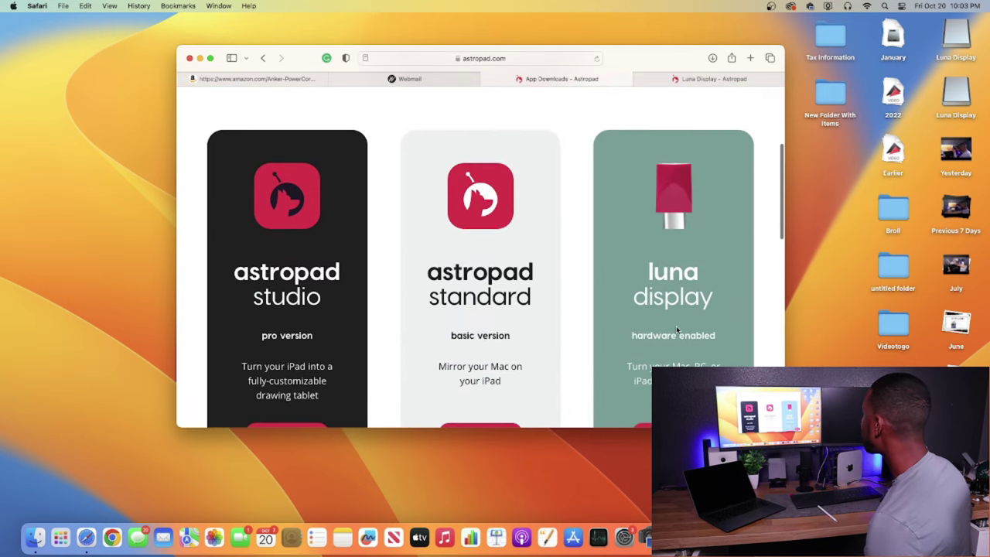
pyautogui.scroll(-3, 646, 358)
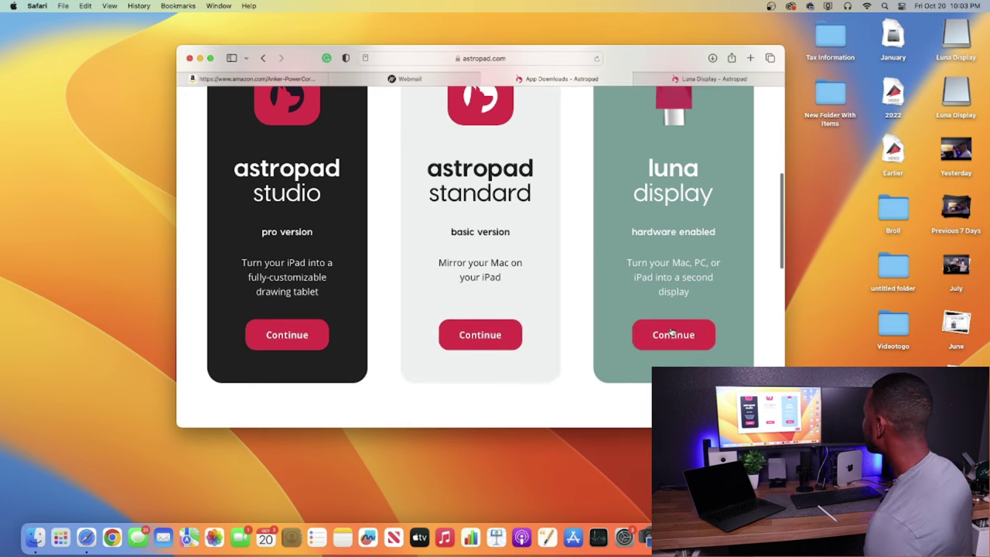
pyautogui.click(641, 347)
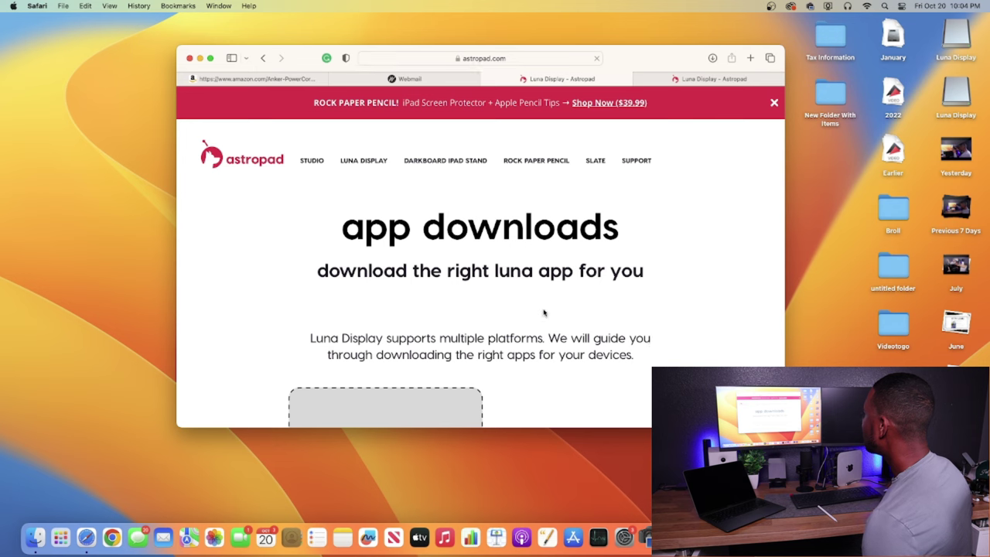
# Step: Download the Luna primary app for Mac from step 1 of the Luna Display downloads page
pyautogui.scroll(-5, 582, 326)
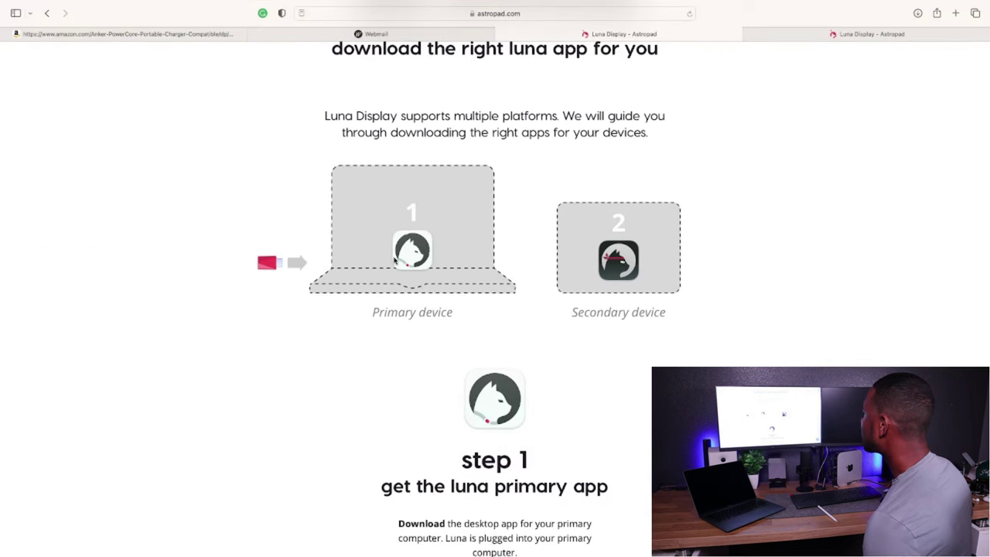
pyautogui.scroll(-1, 437, 240)
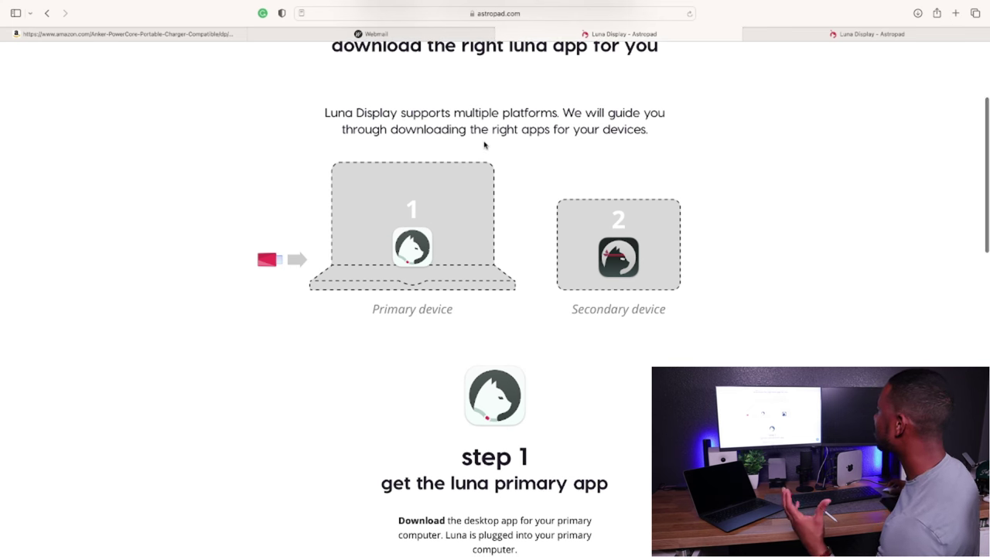
pyautogui.scroll(-5, 441, 236)
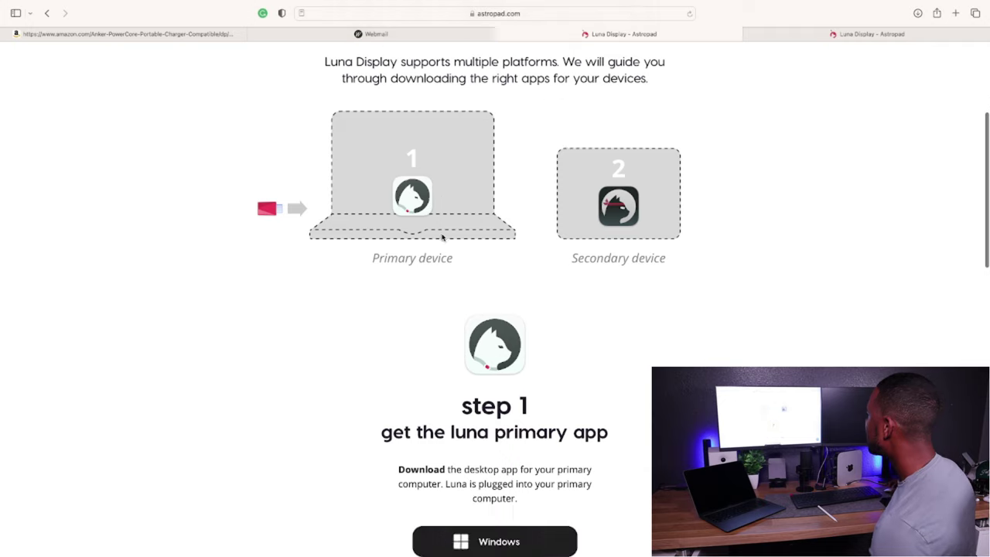
pyautogui.scroll(-1, 441, 236)
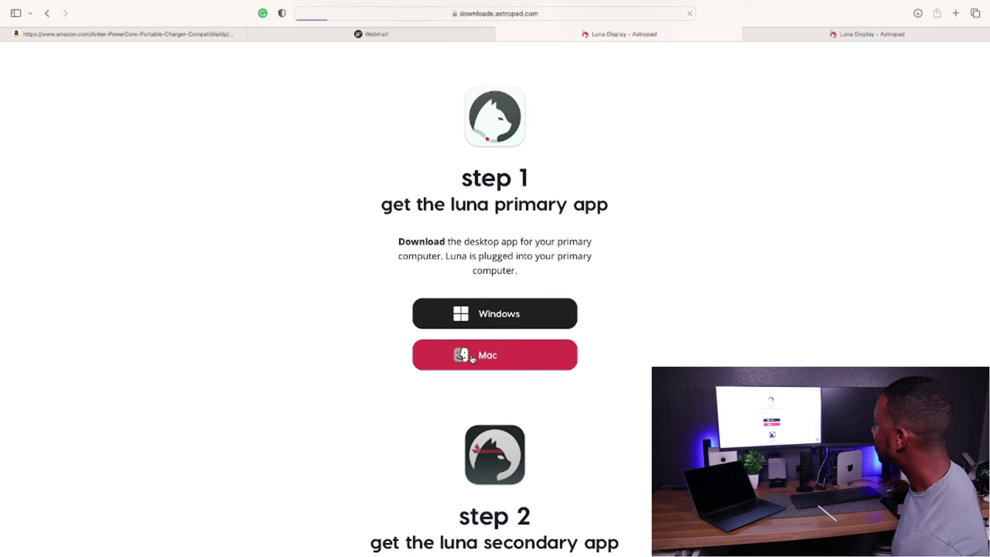
# Step: Open the downloaded Luna Display installer, copy the app to the Applications folder and close the installer window
pyautogui.click(917, 13)
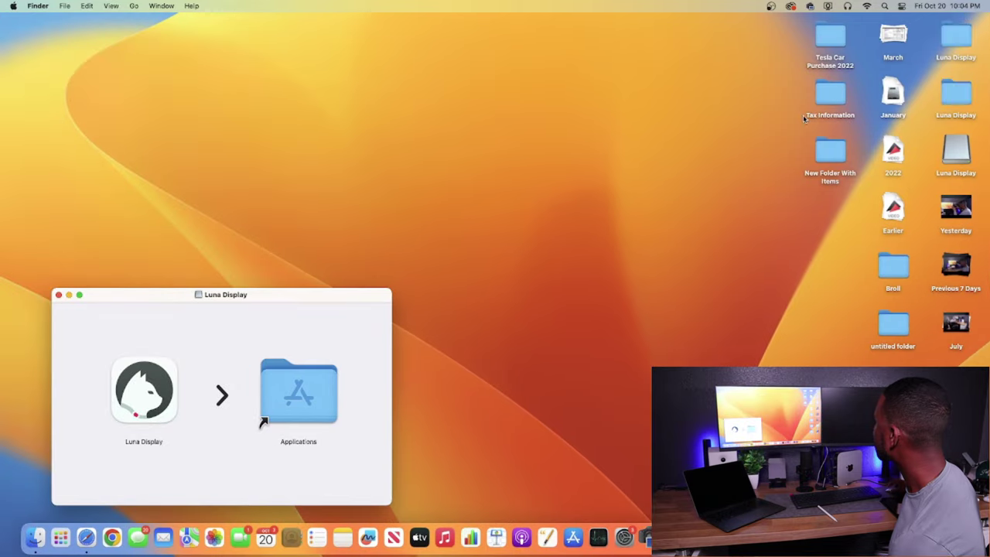
pyautogui.moveTo(133, 391); pyautogui.dragTo(278, 390)
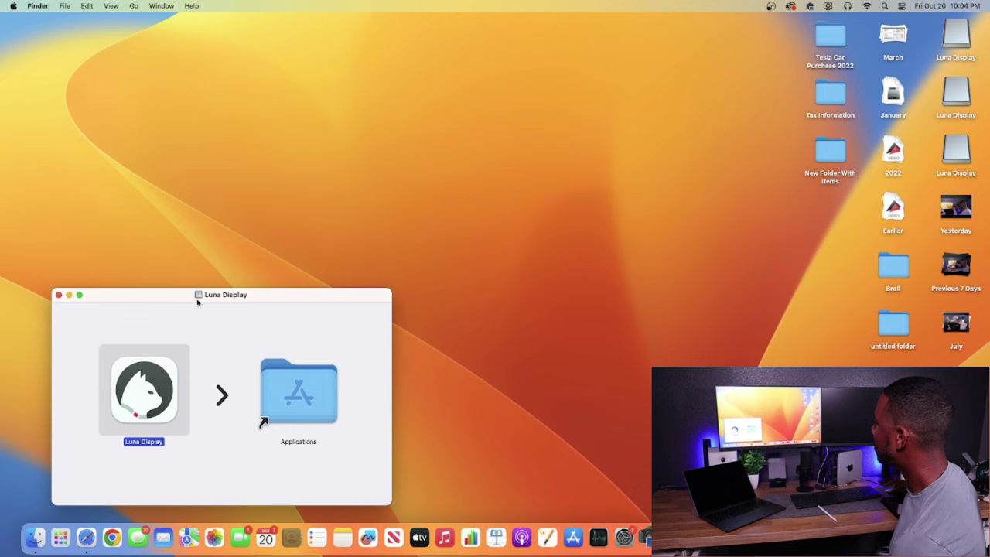
pyautogui.click(58, 295)
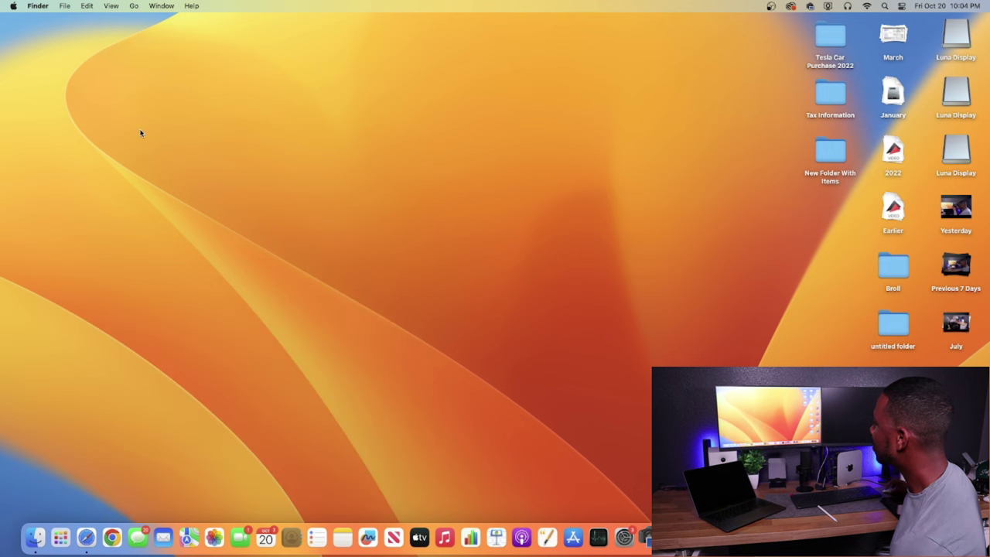
# Step: Launch Luna Display from the Applications folder and approve opening the app downloaded from the internet
pyautogui.click(133, 6)
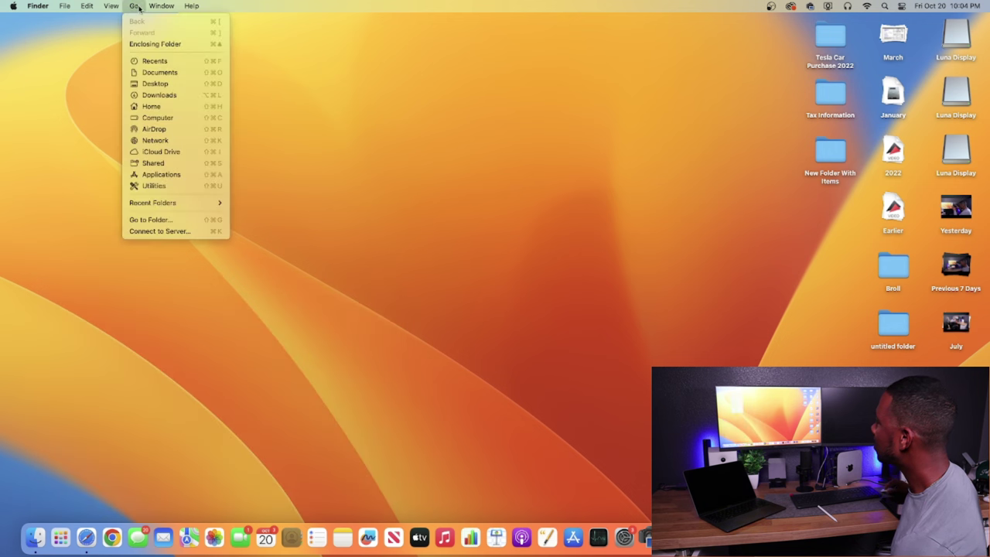
pyautogui.click(154, 174)
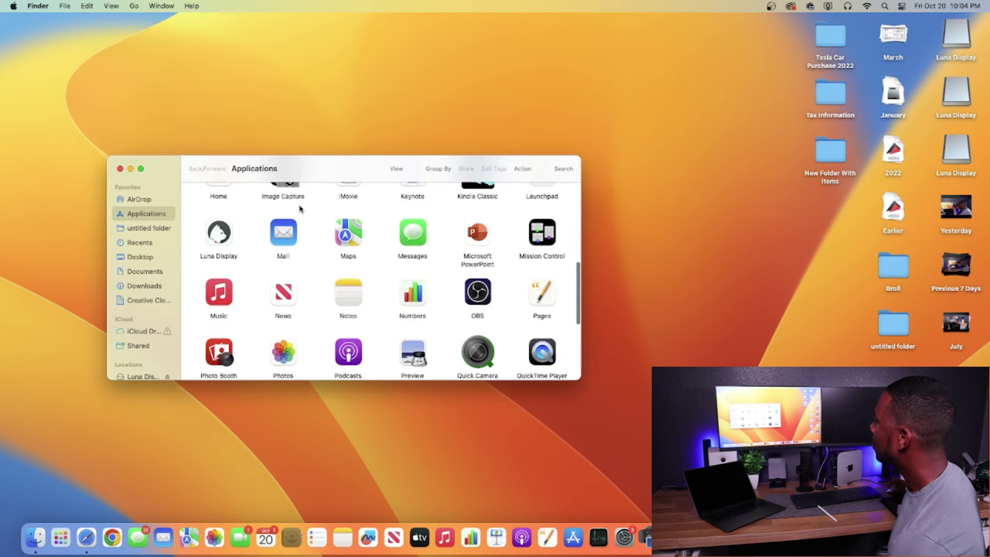
pyautogui.doubleClick(220, 236)
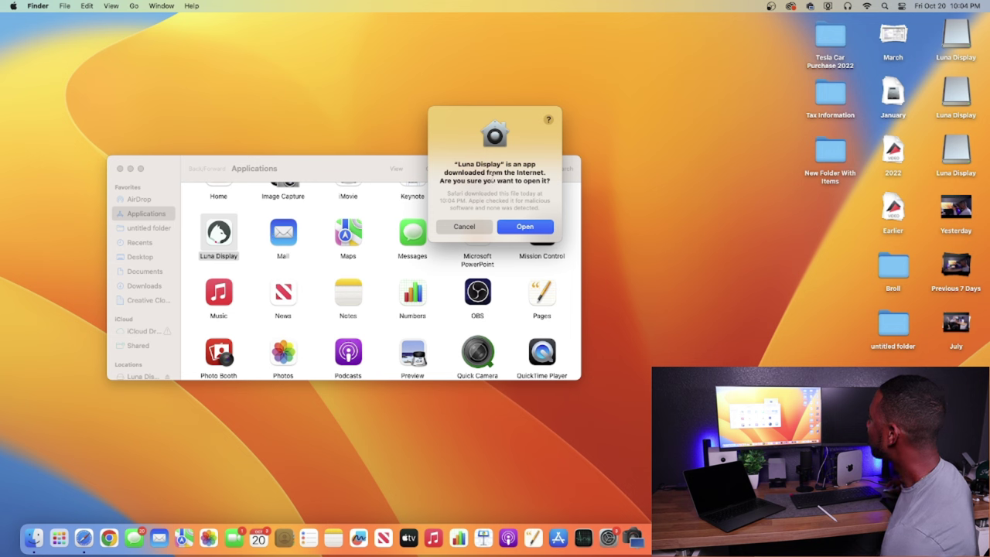
pyautogui.click(518, 232)
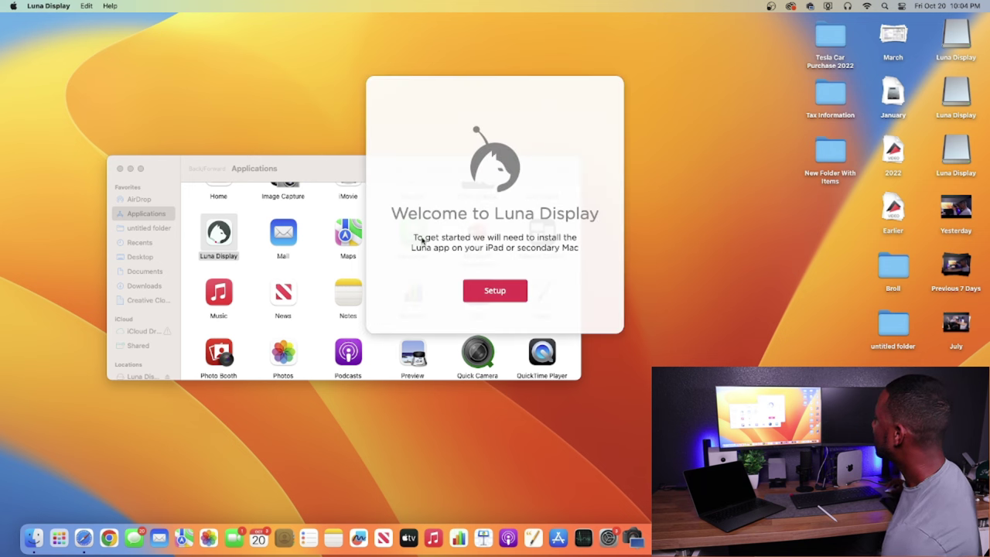
# Step: Start the Luna Display setup and grant it accessibility access in System Settings, authorizing with the account password
pyautogui.click(496, 290)
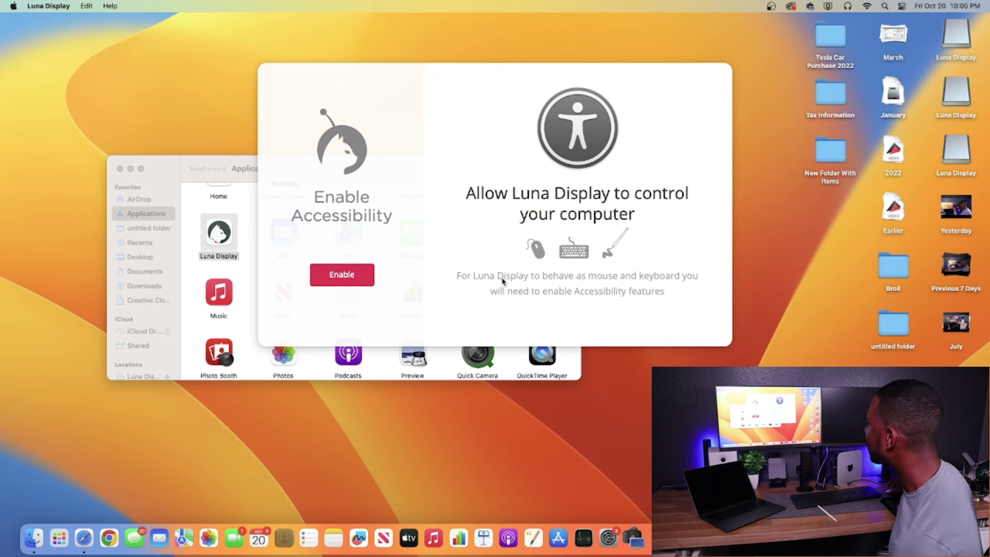
pyautogui.click(342, 276)
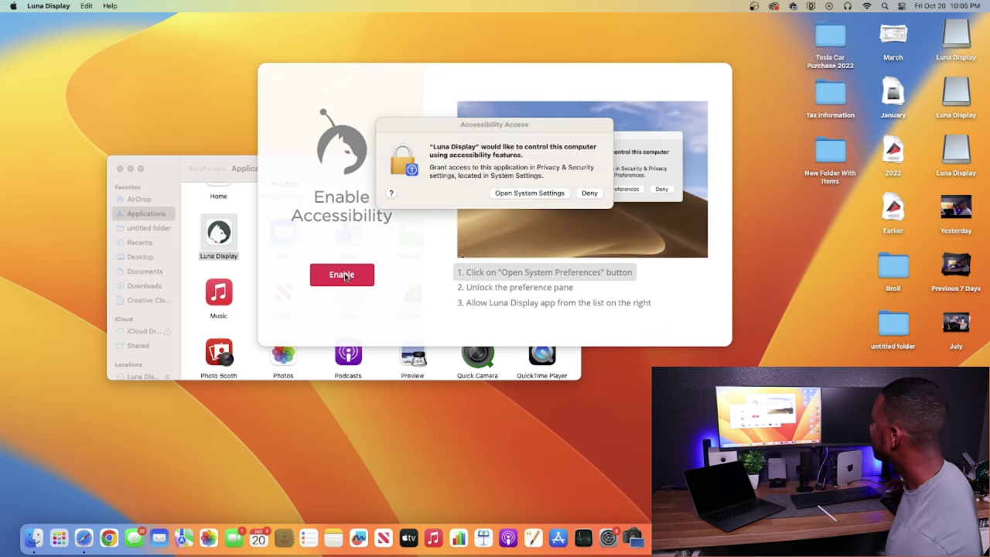
pyautogui.click(507, 196)
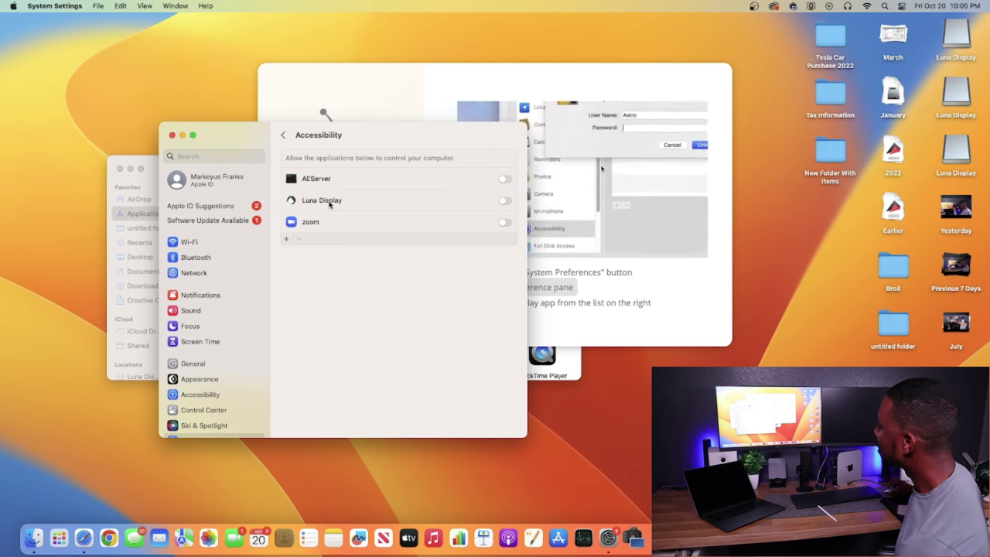
pyautogui.click(505, 201)
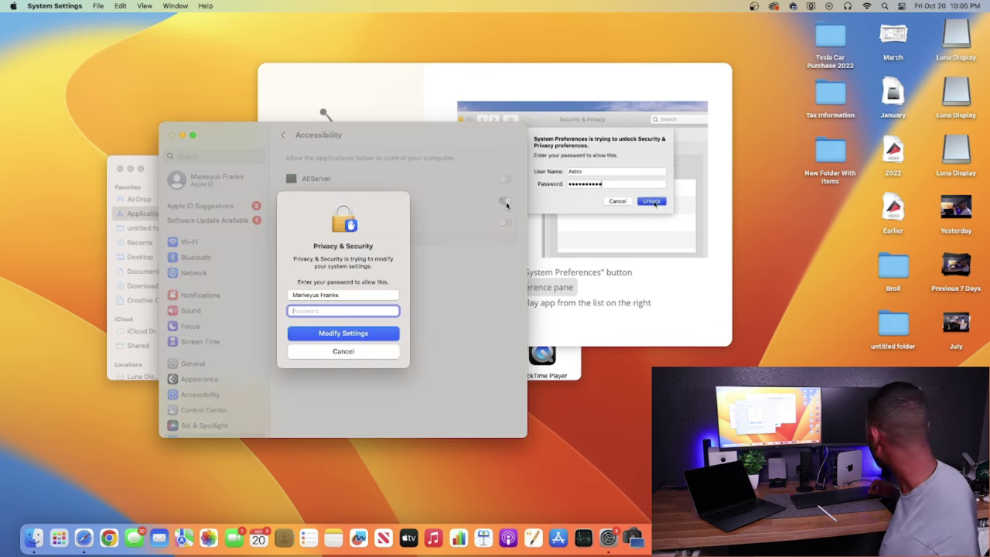
pyautogui.write('••••')
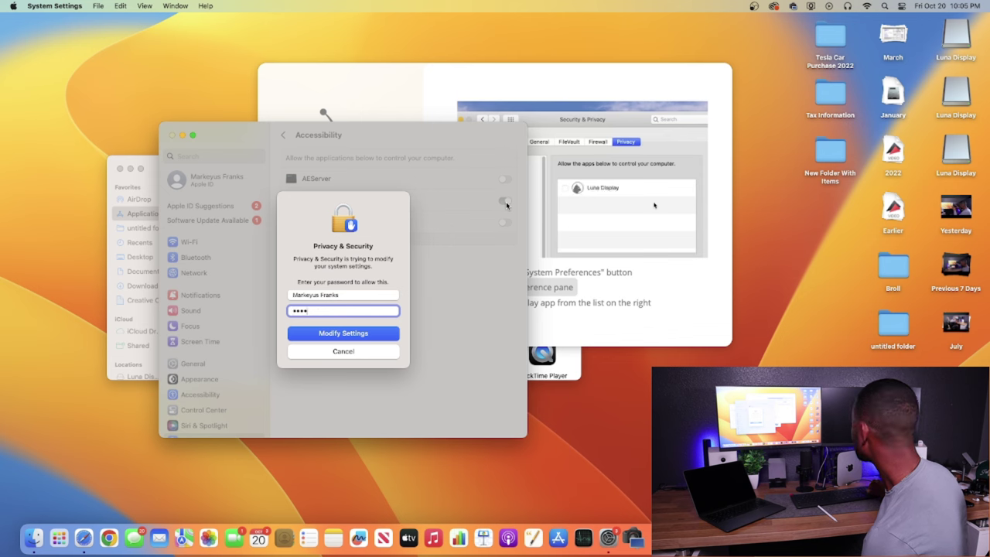
pyautogui.click(374, 335)
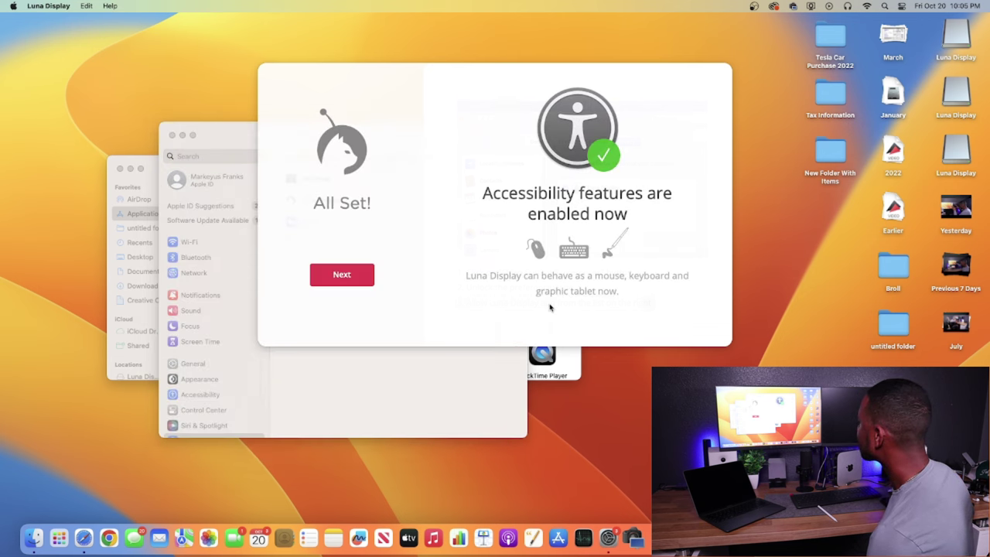
# Step: Continue the Luna Display setup and allow Luna Display to record the screen under Privacy & Security in System Settings
pyautogui.click(343, 276)
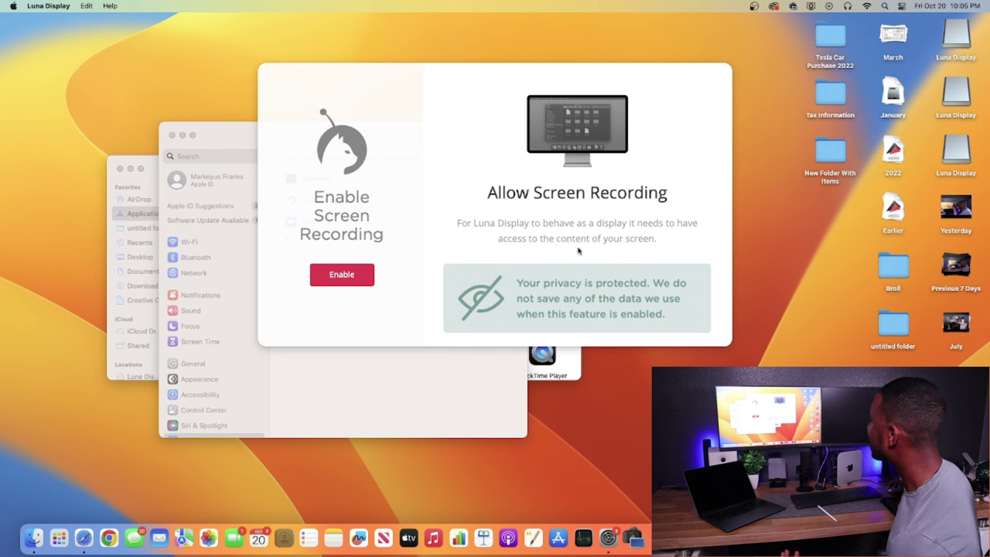
pyautogui.click(368, 277)
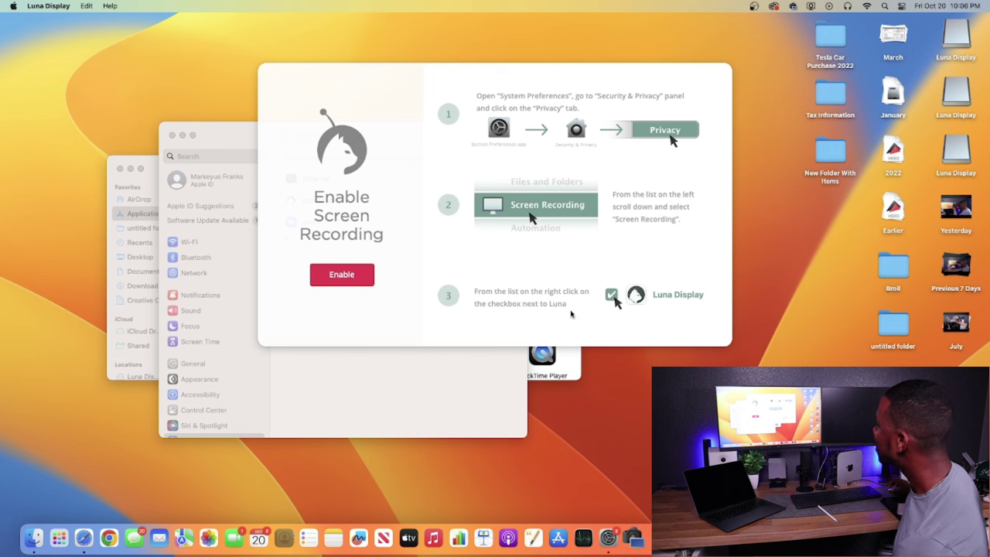
pyautogui.click(324, 279)
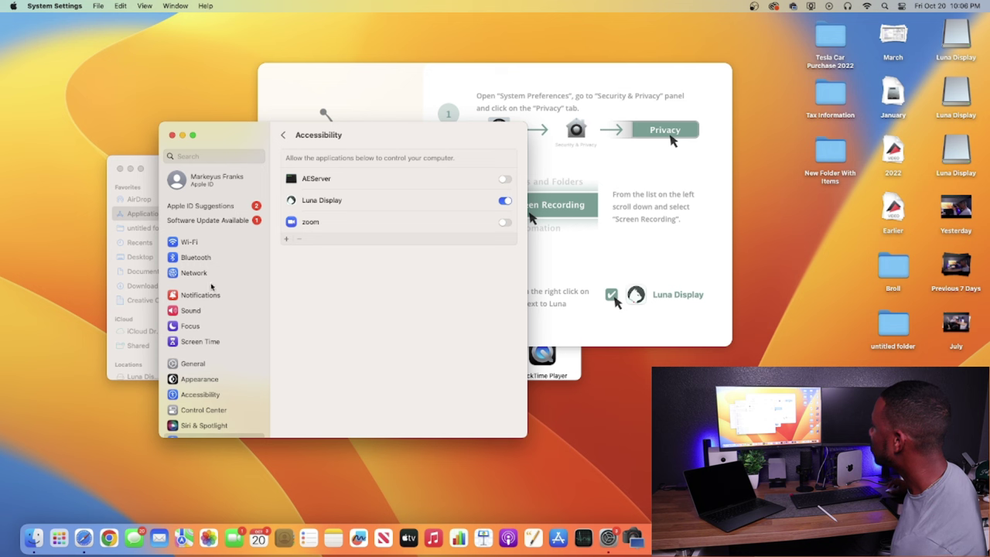
pyautogui.scroll(-5, 218, 300)
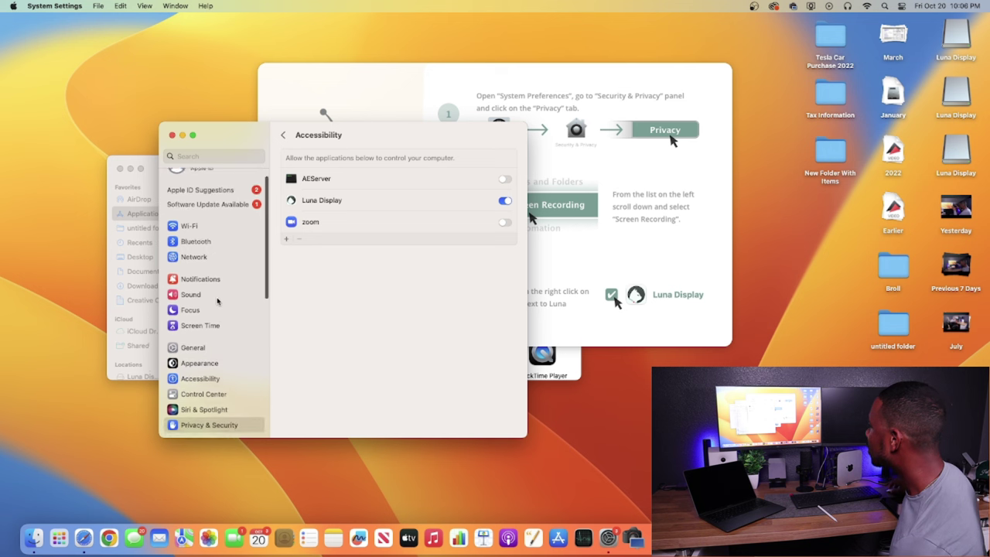
pyautogui.scroll(-2, 217, 301)
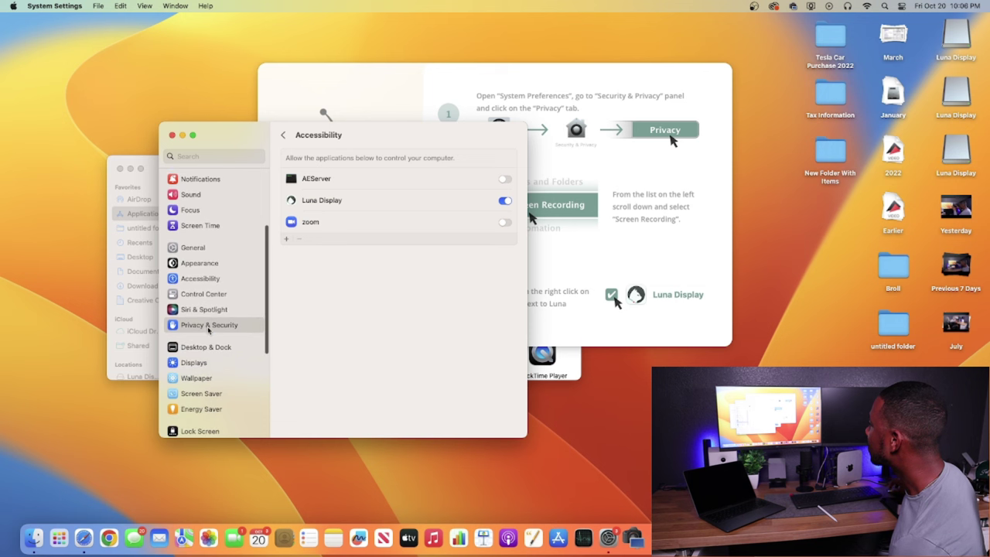
pyautogui.click(209, 330)
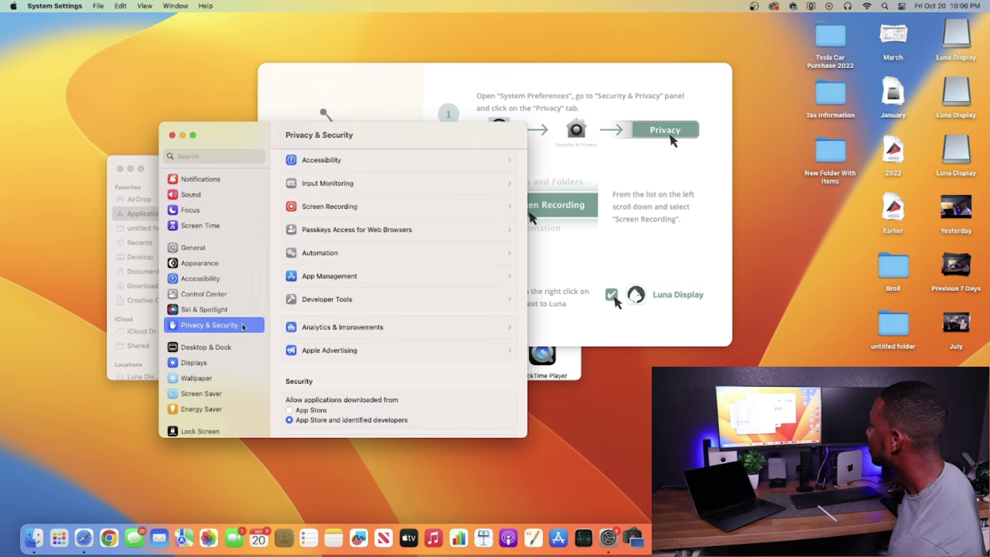
pyautogui.click(344, 209)
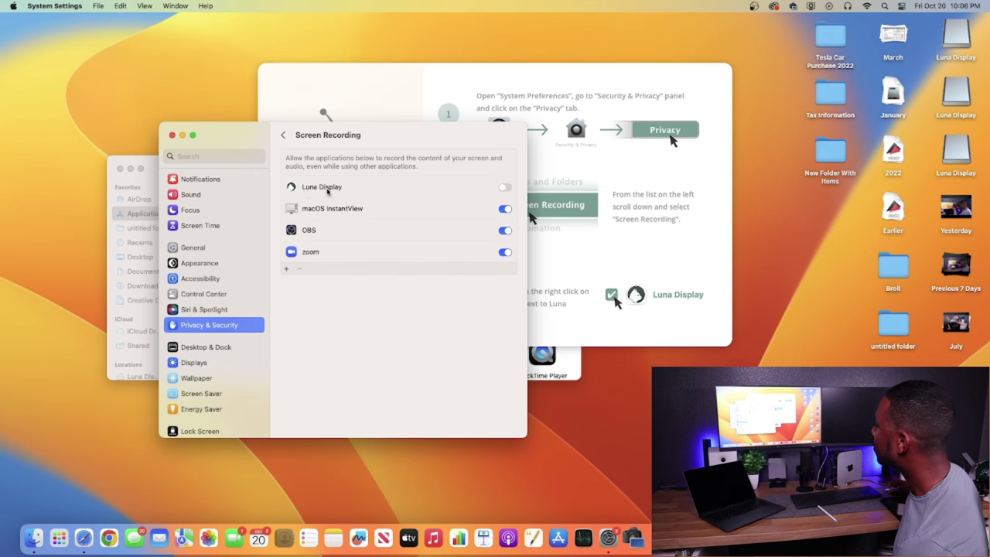
pyautogui.click(505, 188)
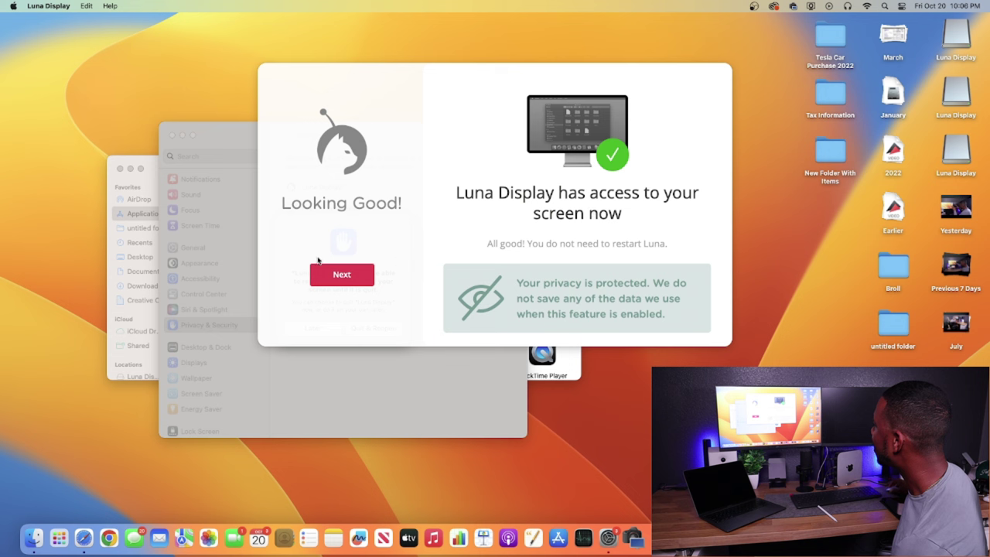
# Step: Complete the screen recording stage of the setup, and quit and reopen Luna Display to apply the permission
pyautogui.click(322, 280)
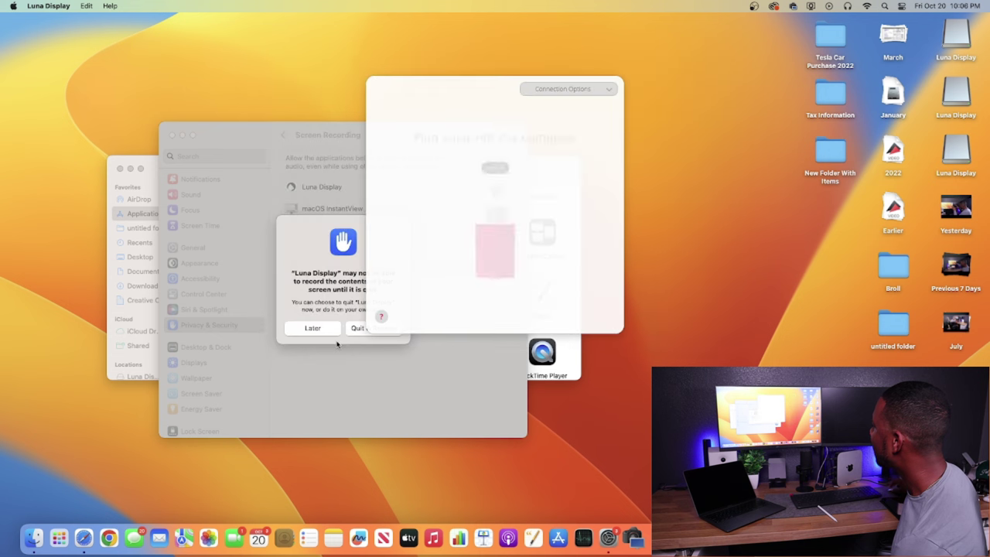
pyautogui.click(341, 251)
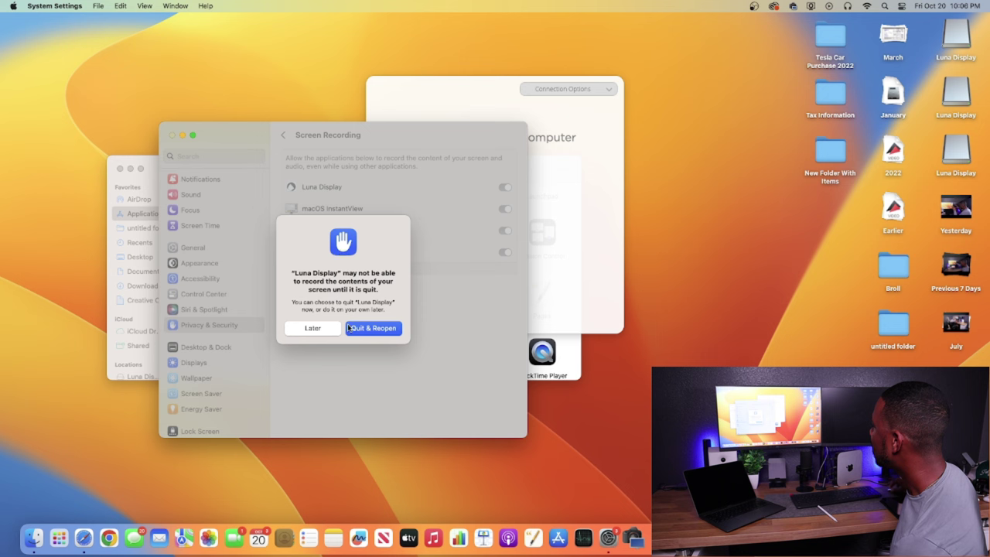
pyautogui.click(373, 328)
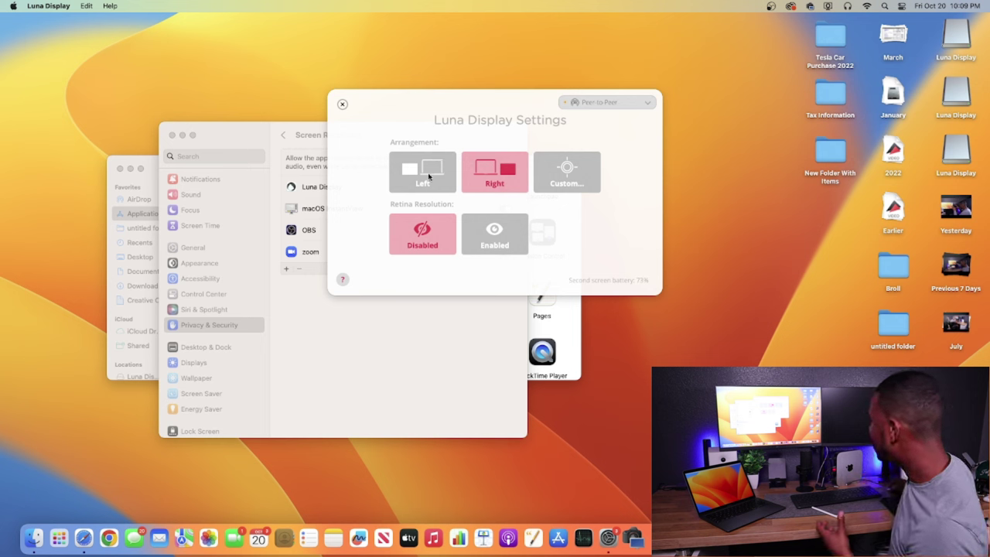
# Step: Set the second display's arrangement to Left in Luna Display Settings and move the Luna Display downloads page from Safari onto it
pyautogui.click(420, 177)
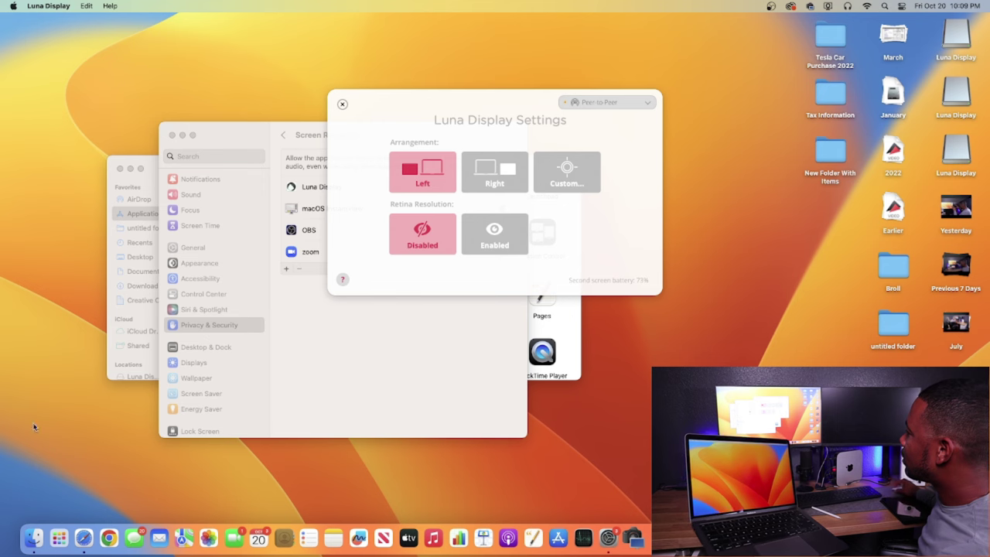
pyautogui.click(83, 537)
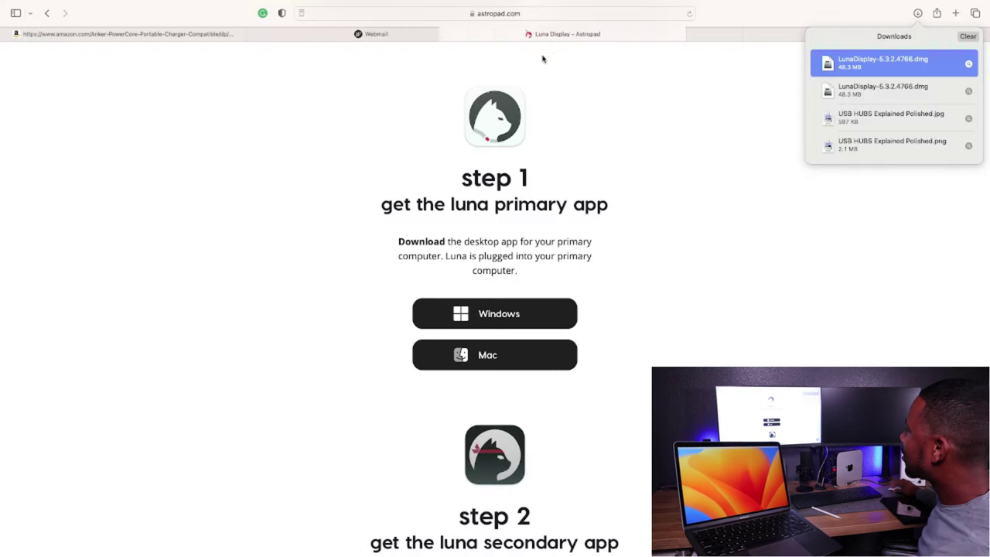
pyautogui.scroll(-1, 495, 310)
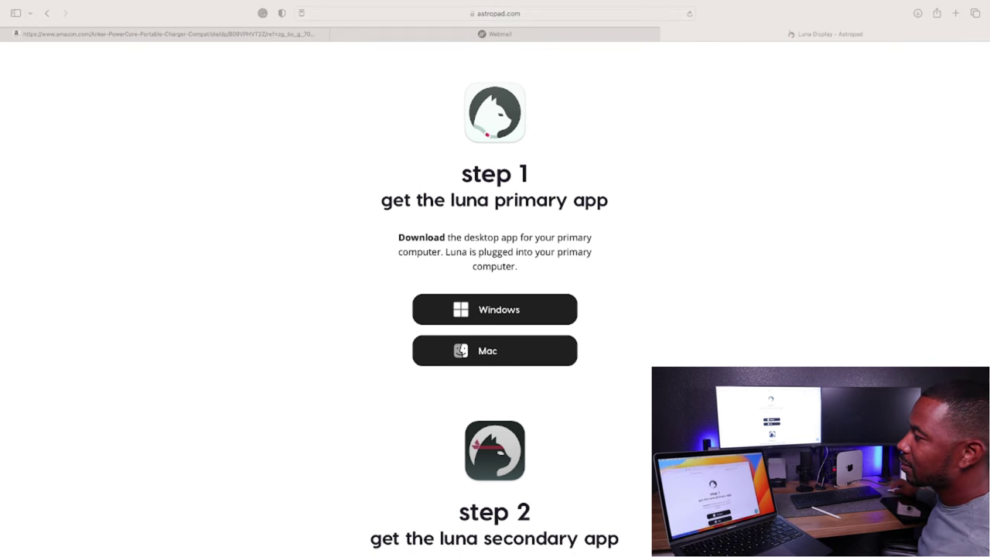
pyautogui.moveTo(0, 225); pyautogui.dragTo(0, 180)
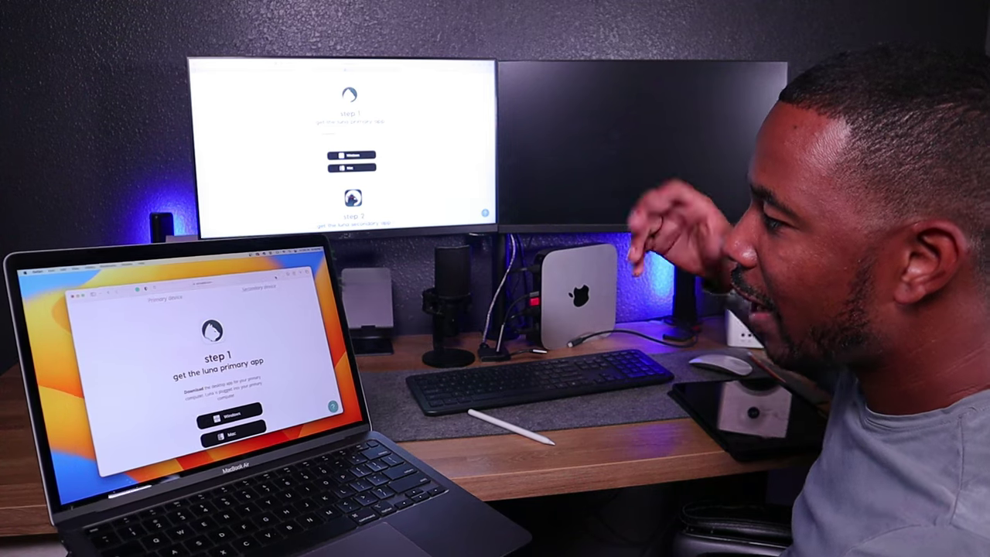